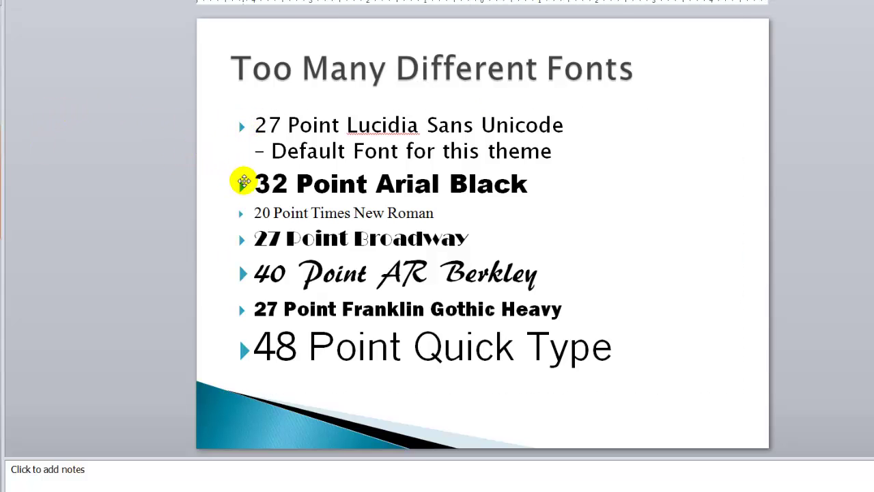
- Page through the slides from the bullet text to slide 4, 'Hierarchy for Slide Formatting'
{"action": "left_click", "coordinate": [254, 185]}
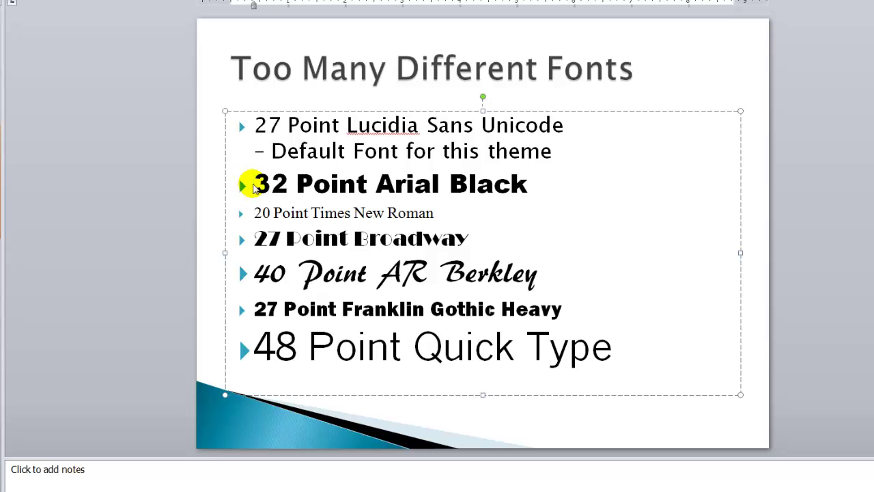
{"action": "key", "text": "Page_Down"}
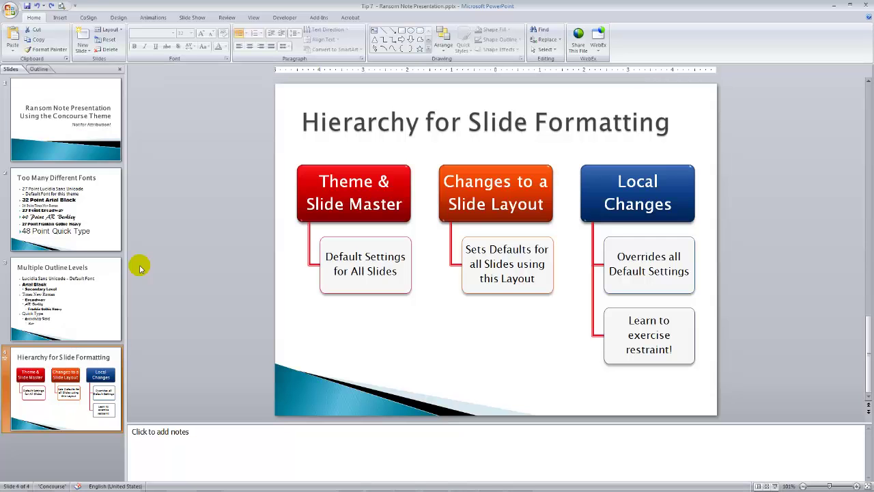
- Show slide 2, 'Too Many Different Fonts', and list all slide text in the Outline pane
{"action": "left_click", "coordinate": [104, 212]}
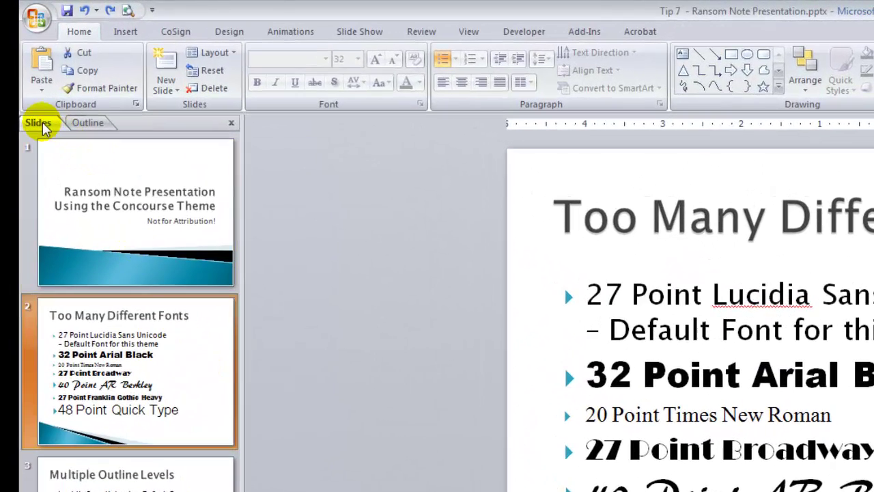
{"action": "left_click", "coordinate": [89, 122]}
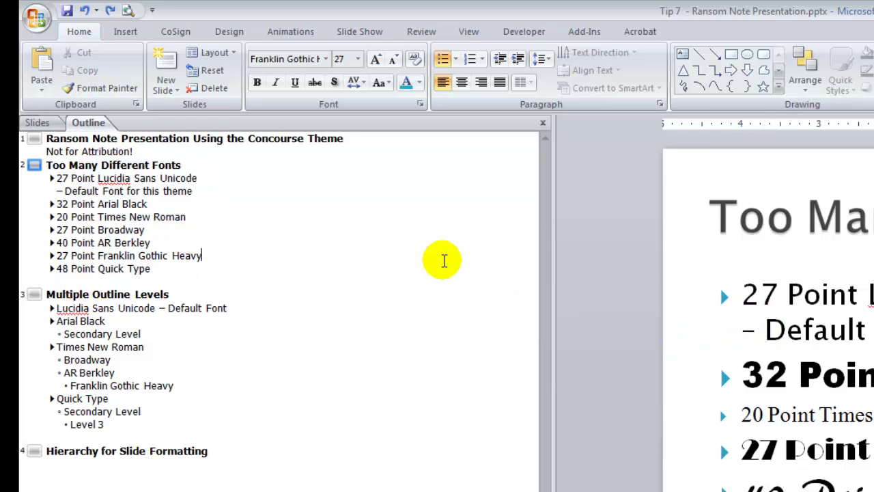
{"action": "left_click", "coordinate": [109, 229]}
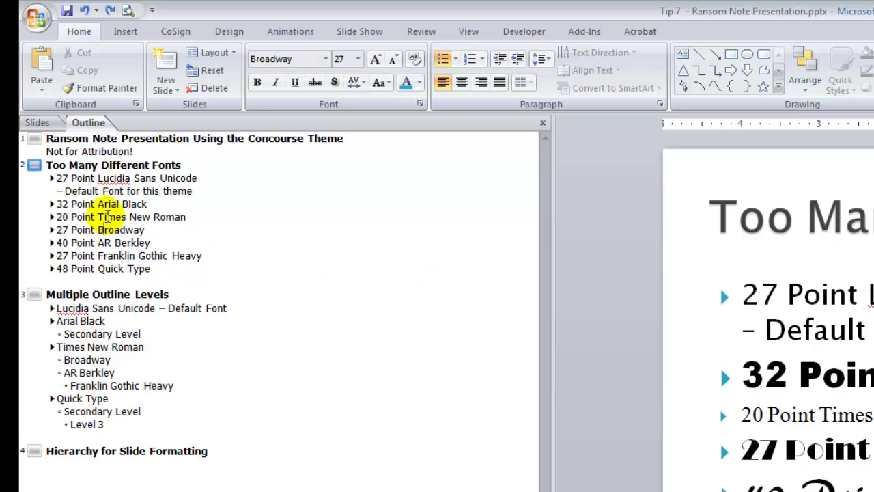
- Turn on Show Text Formatting so outline lines appear in their real fonts and sizes
{"action": "right_click", "coordinate": [107, 218]}
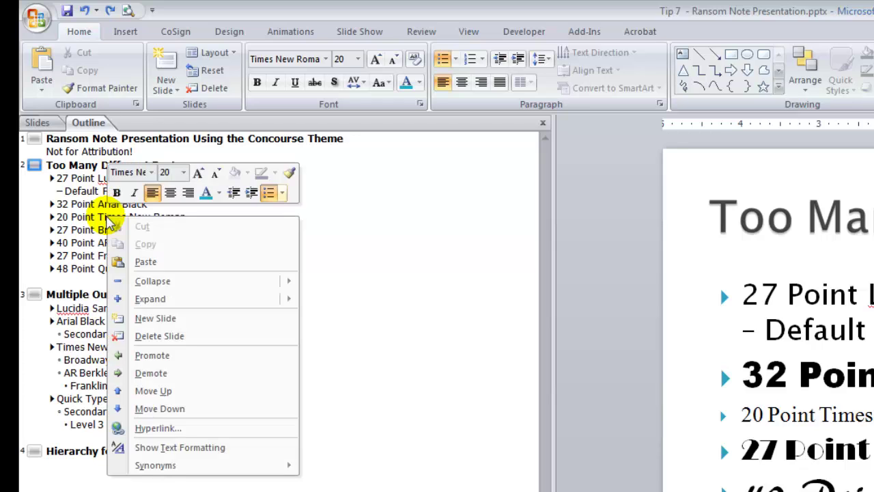
{"action": "left_click", "coordinate": [196, 456]}
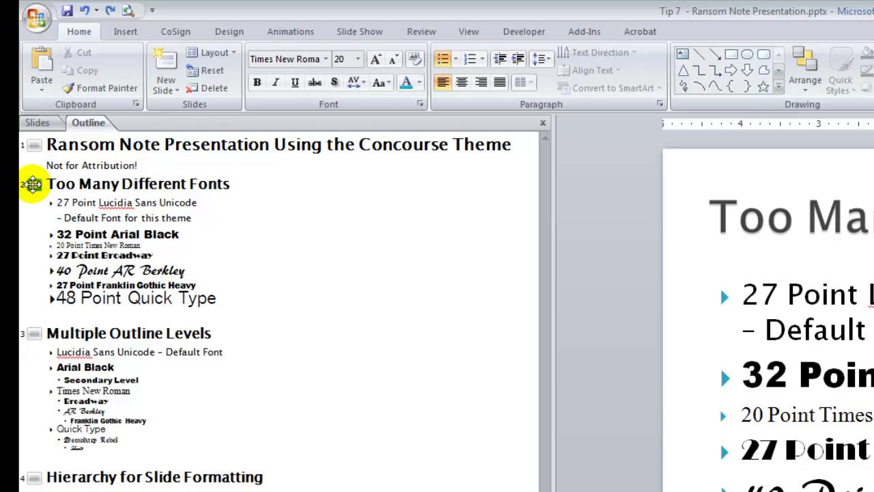
- Collapse the outline to titles, select slides 2 and 3, then expand to show all body text
{"action": "left_click", "coordinate": [32, 184]}
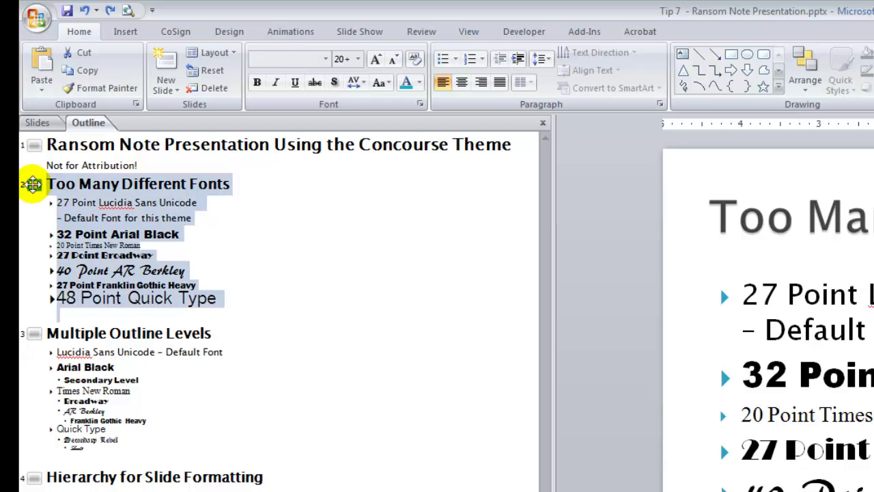
{"action": "mouse_move", "coordinate": [33, 184]}
{"action": "left_mouse_down"}
{"action": "mouse_move", "coordinate": [35, 332]}
{"action": "mouse_move", "coordinate": [35, 186]}
{"action": "left_mouse_up"}
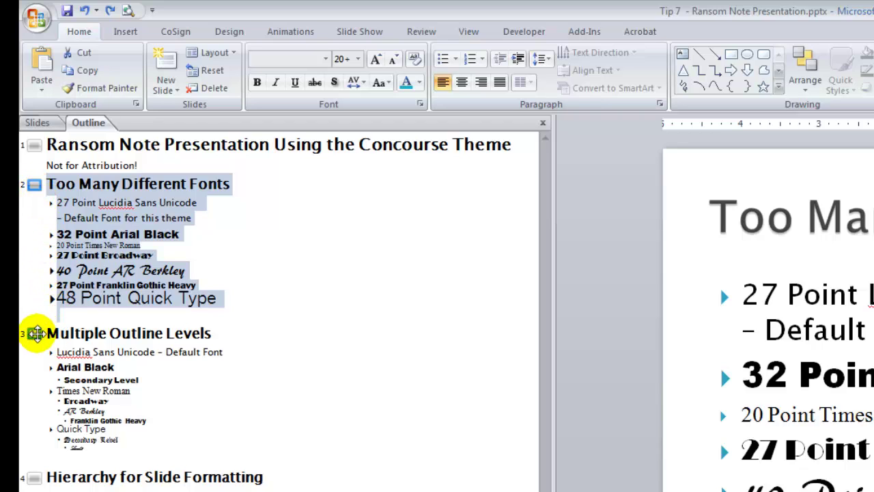
{"action": "left_click", "coordinate": [36, 333], "text": "shift"}
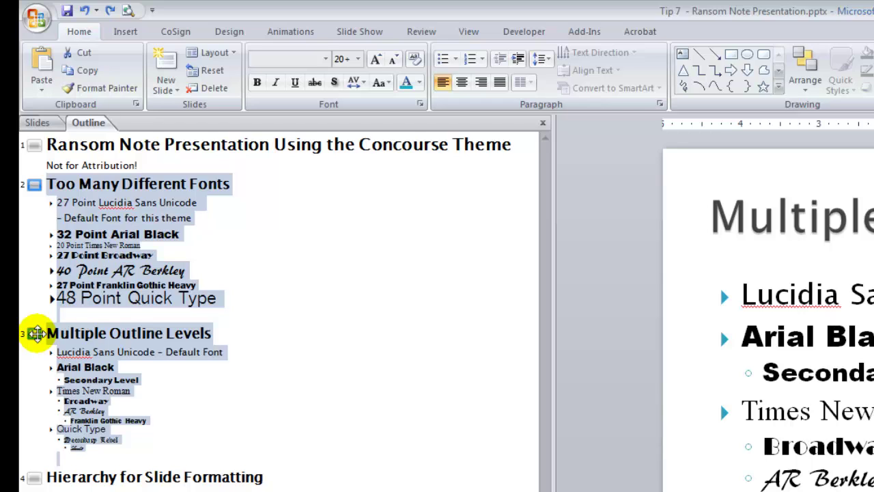
{"action": "left_click", "coordinate": [344, 284]}
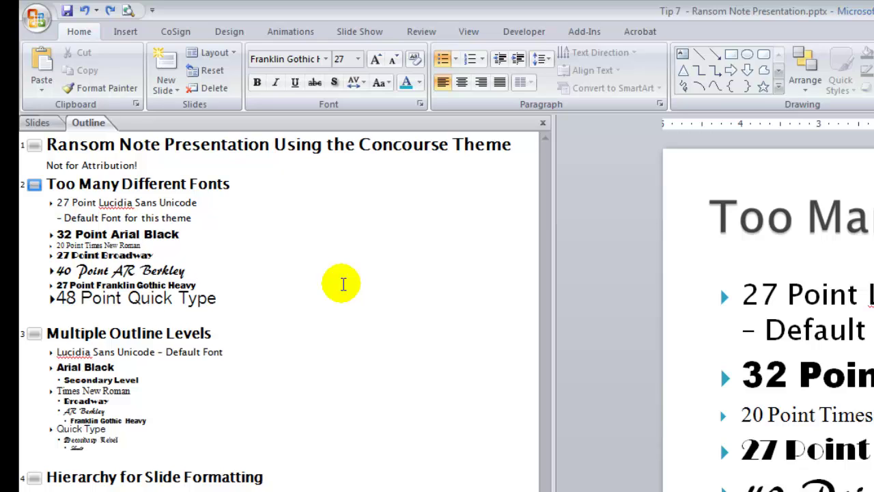
{"action": "key", "text": "shift+alt+1"}
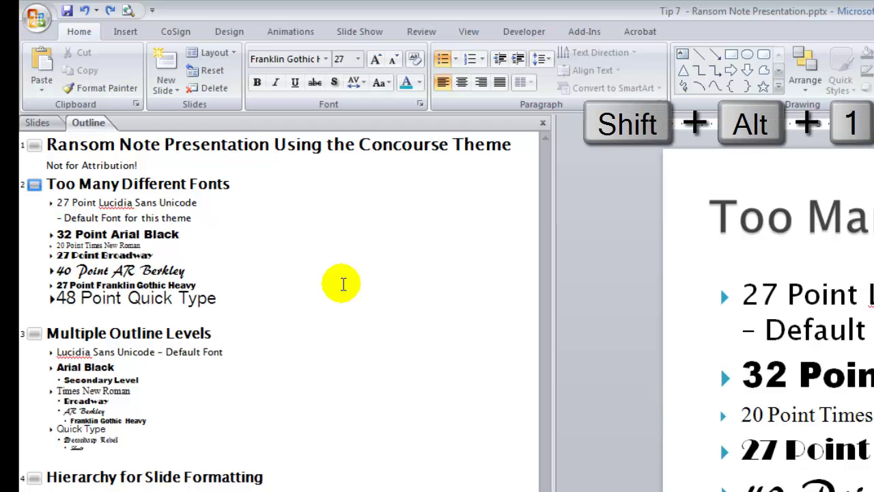
{"action": "key", "text": "shift+alt+1"}
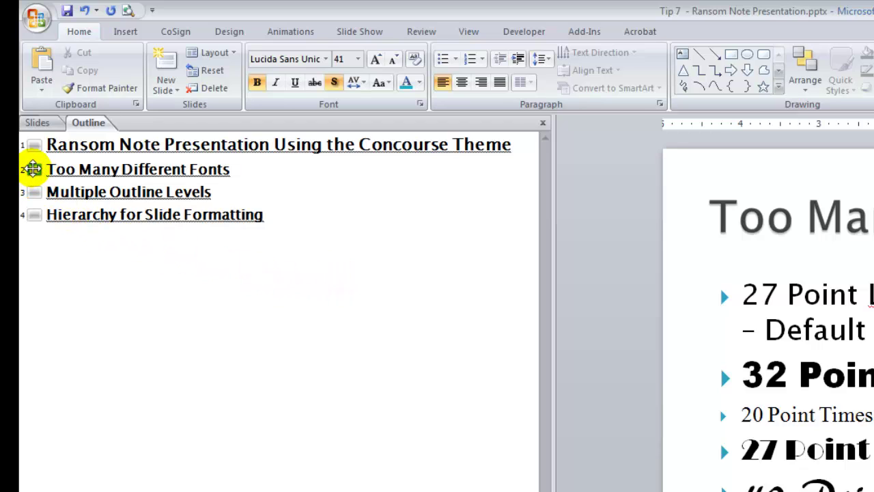
{"action": "left_click", "coordinate": [32, 168]}
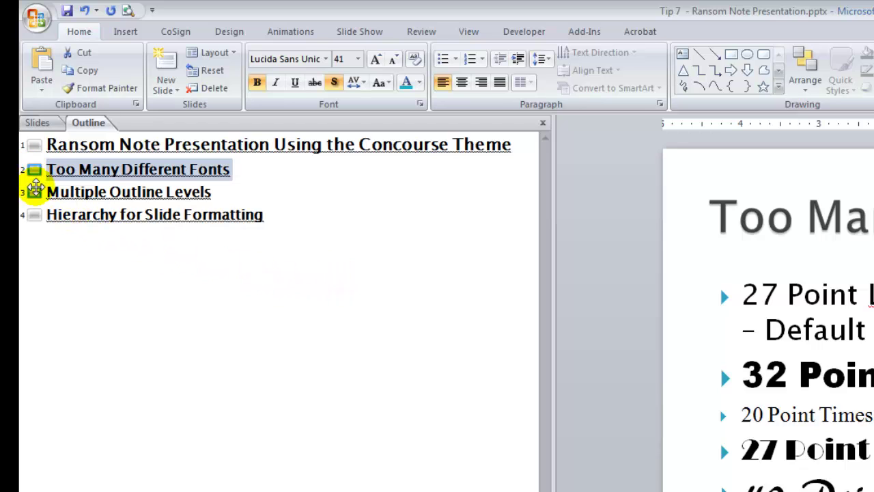
{"action": "left_click", "coordinate": [34, 192], "text": "shift"}
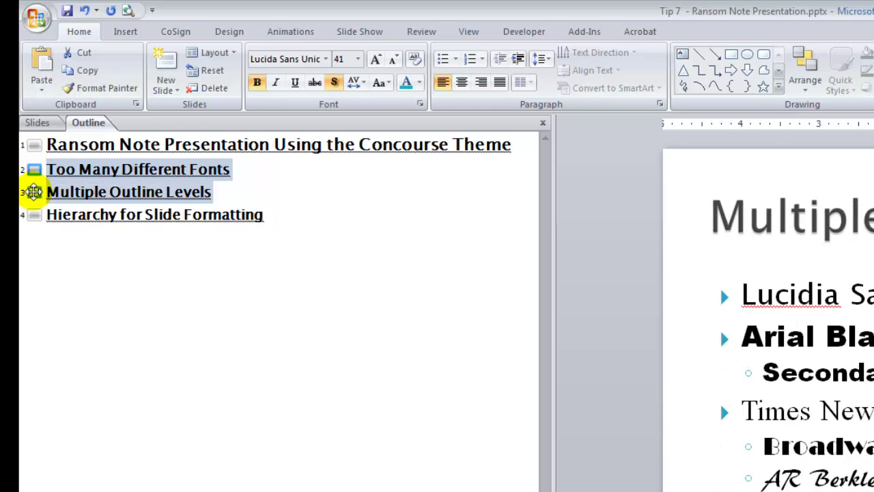
{"action": "key", "text": "shift+alt+9"}
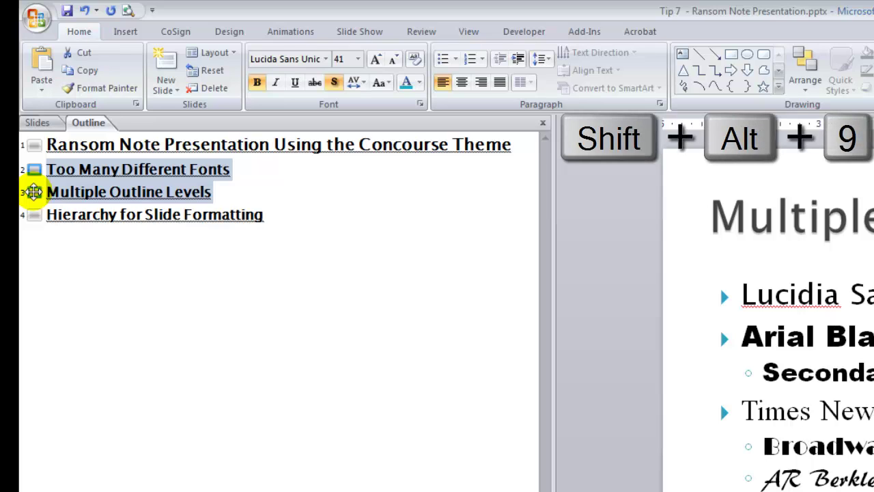
{"action": "key", "text": "shift+alt+9"}
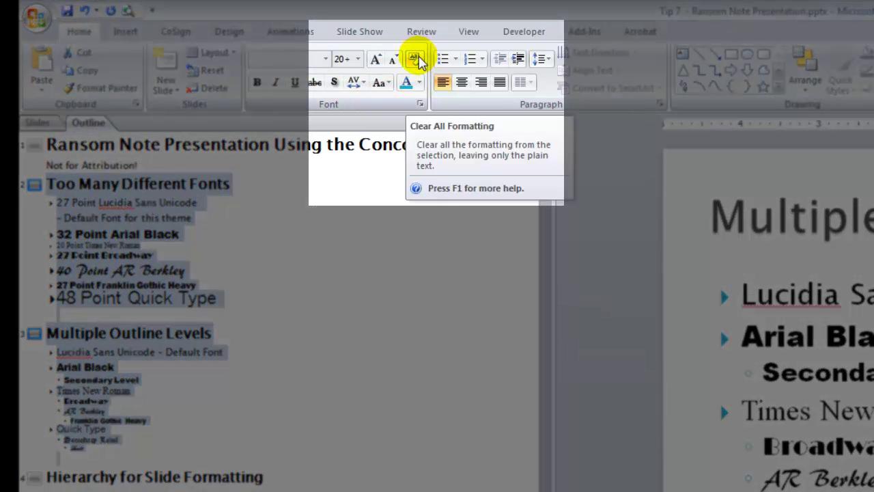
- Clear all formatting on slides 2 and 3, confirming the text reverts to Lucida Sans Unicode
{"action": "left_click", "coordinate": [415, 60]}
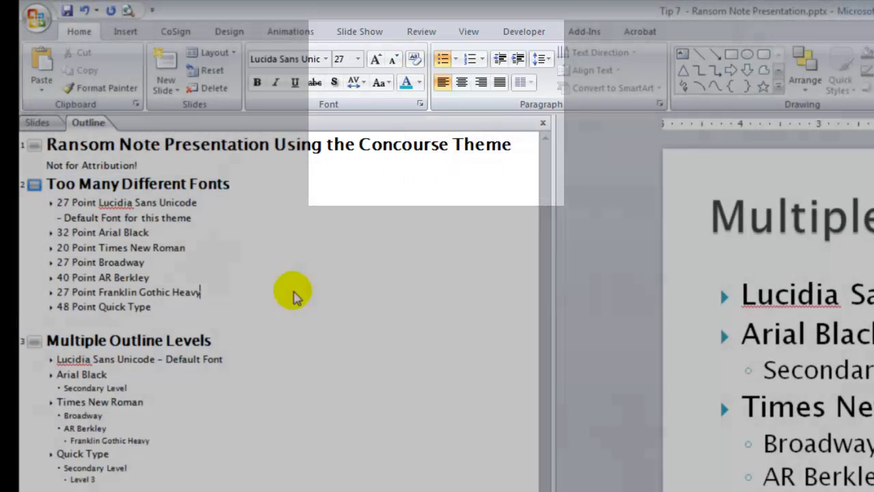
{"action": "left_click", "coordinate": [290, 292]}
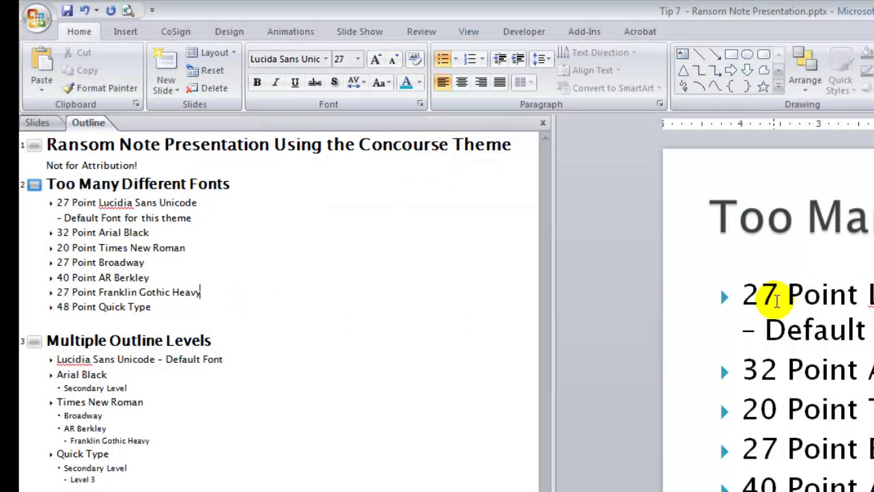
{"action": "left_click", "coordinate": [758, 294]}
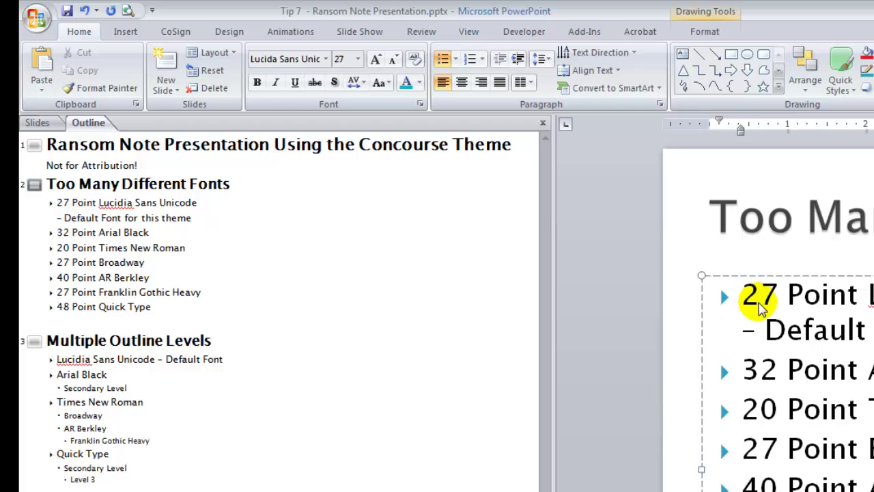
{"action": "left_click", "coordinate": [145, 340]}
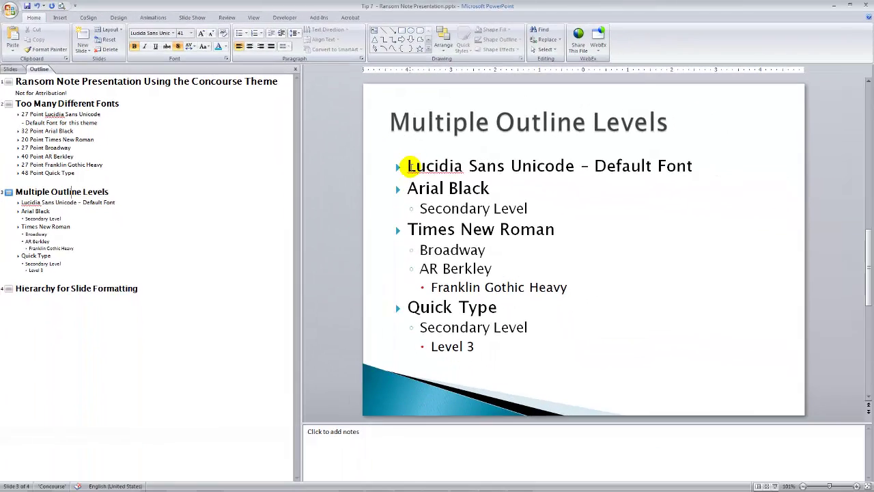
- Show the title slide in thumbnails and browse the Design themes, keeping Concourse
{"action": "left_click", "coordinate": [11, 70]}
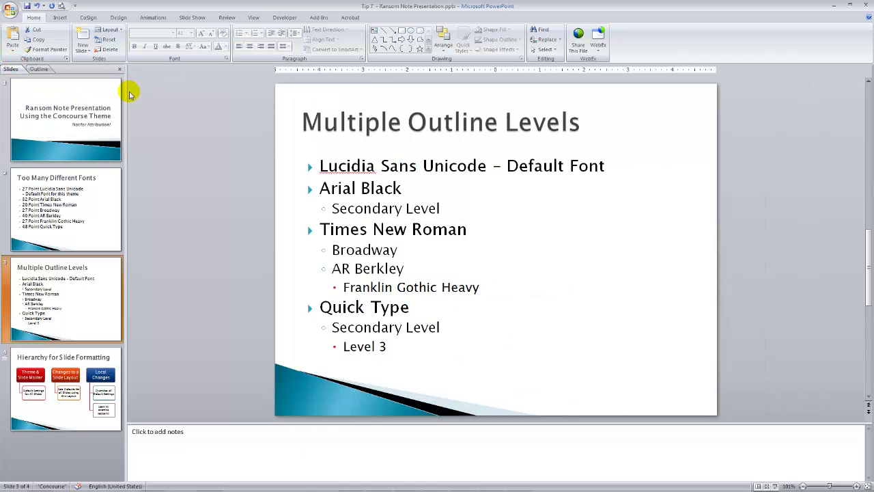
{"action": "left_click", "coordinate": [92, 118]}
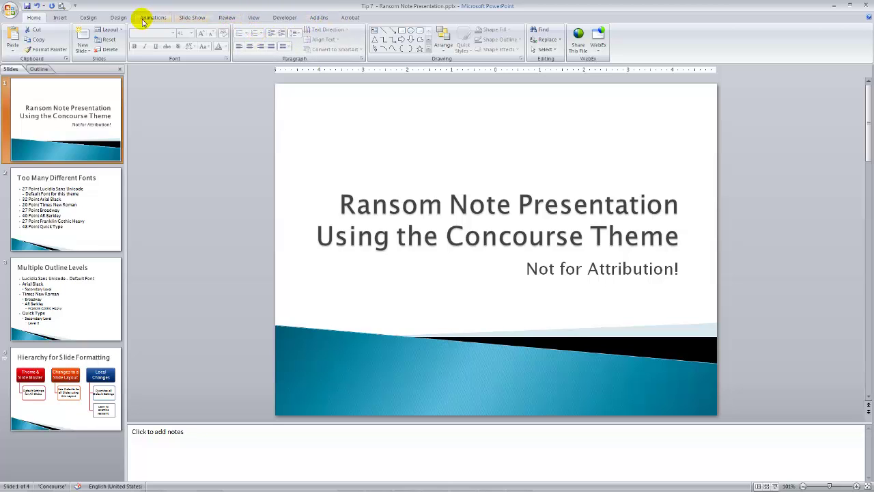
{"action": "left_click", "coordinate": [119, 19]}
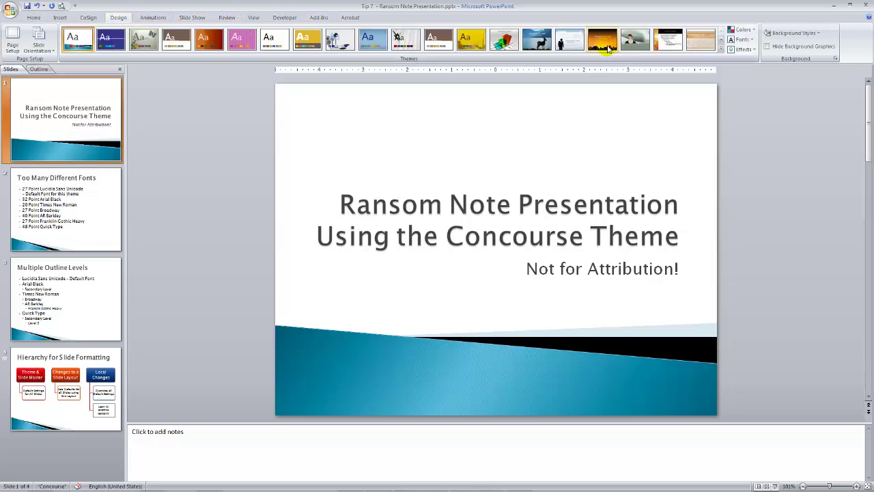
{"action": "left_click", "coordinate": [721, 52]}
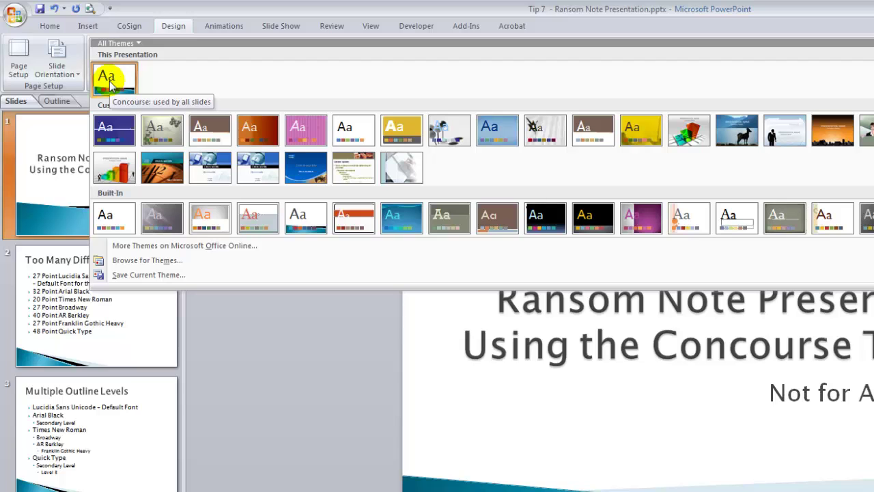
{"action": "left_click", "coordinate": [109, 83]}
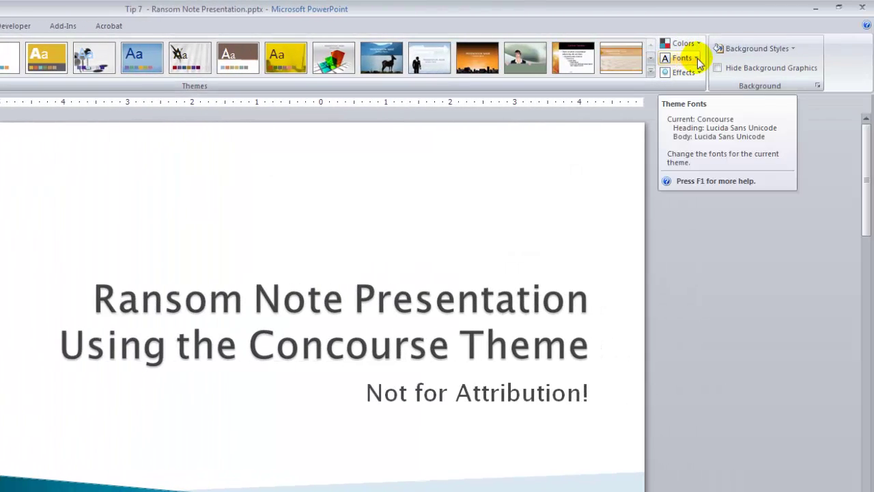
- Apply the Apex theme fonts: Lucida Sans headings with Book Antiqua body text
{"action": "left_click", "coordinate": [697, 59]}
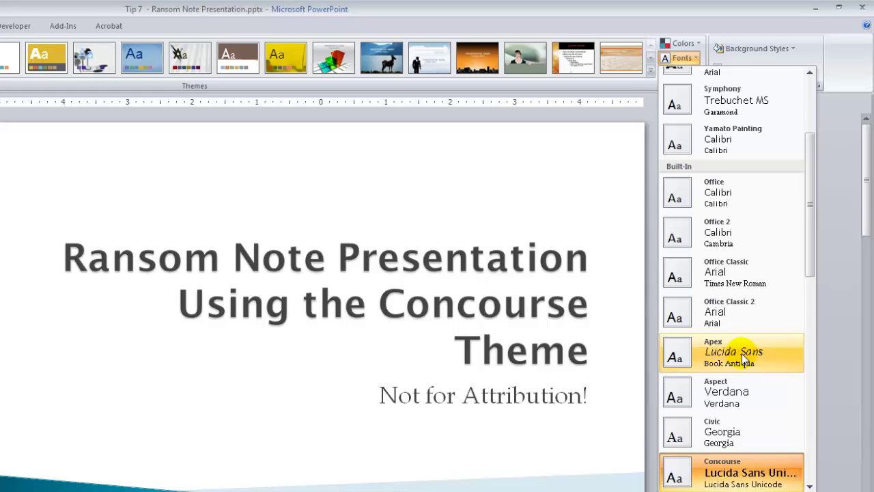
{"action": "left_click", "coordinate": [742, 353]}
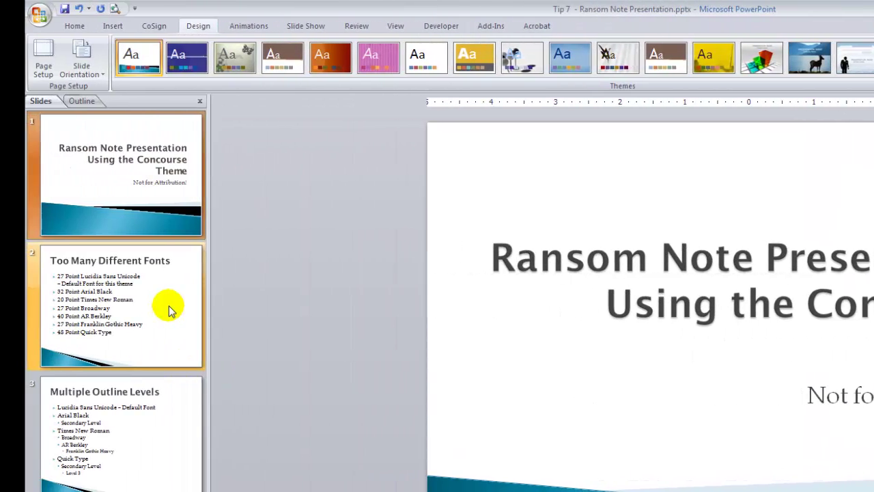
- Check slide 2's bullet text font on the Home tab: Book Antiqua at 27 point
{"action": "left_click", "coordinate": [157, 308]}
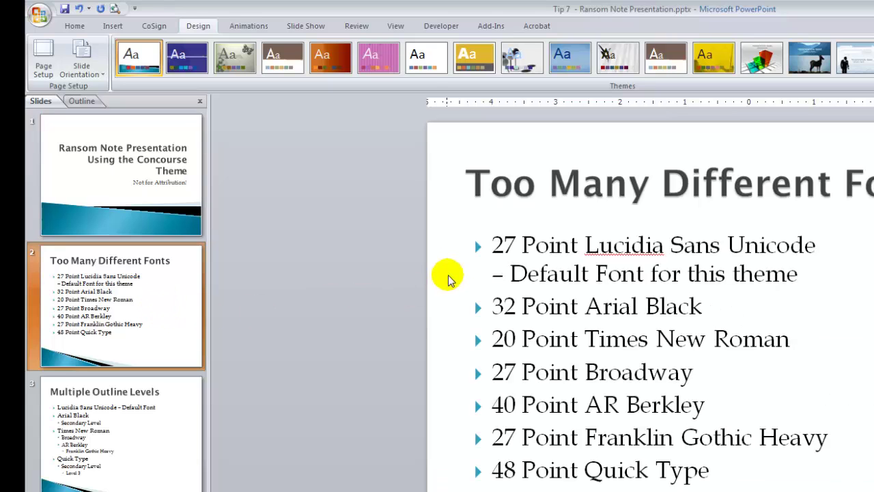
{"action": "left_click", "coordinate": [496, 244]}
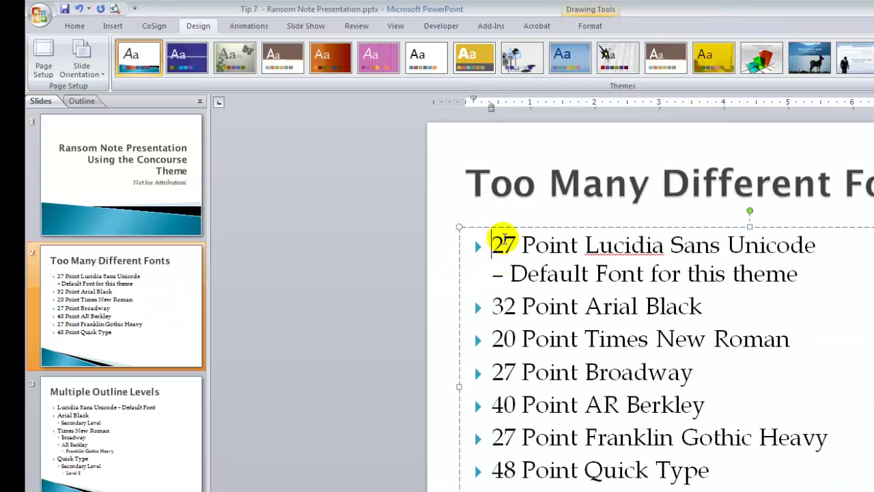
{"action": "left_click", "coordinate": [77, 26]}
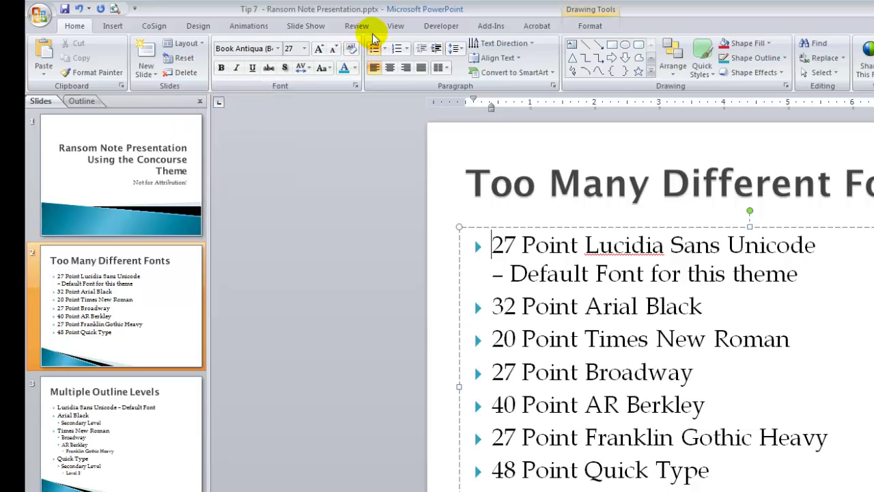
- Switch to Slide Master view, showing the Concourse master and its Title and Content layout
{"action": "left_click", "coordinate": [400, 29]}
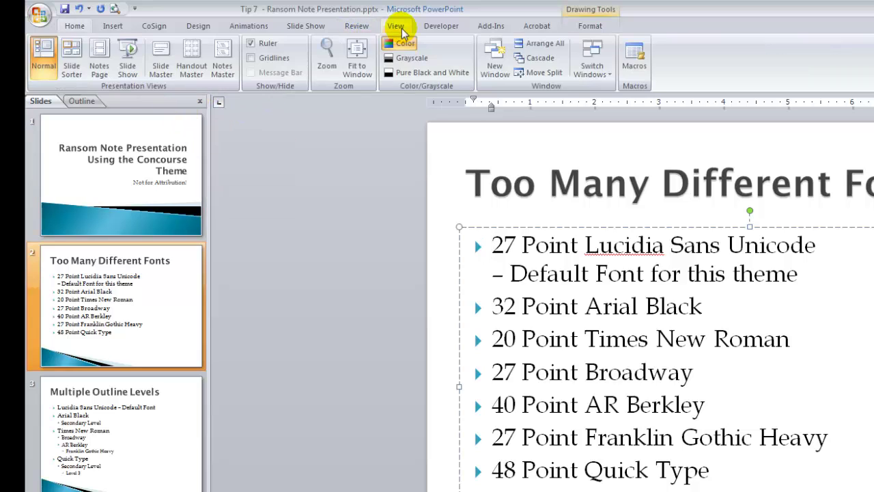
{"action": "left_click", "coordinate": [161, 66]}
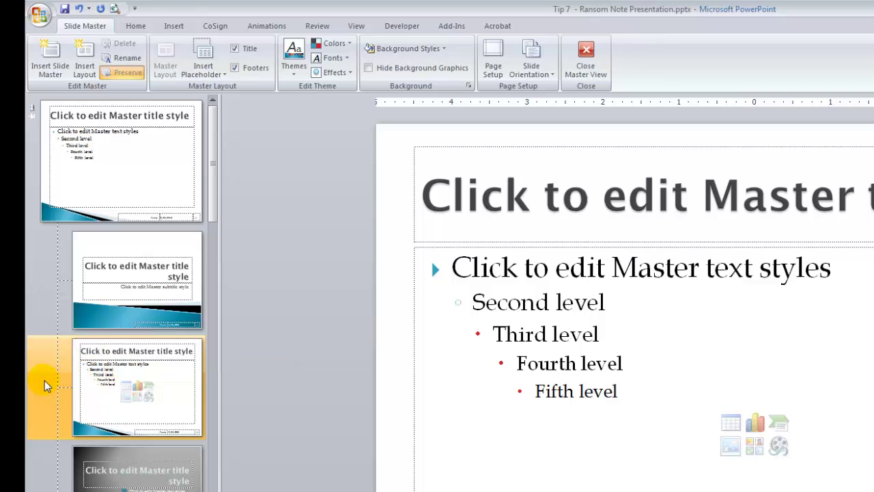
- Select the top slide master and apply the Prefab theme fonts, Arial Black and Arial
{"action": "left_click", "coordinate": [94, 118]}
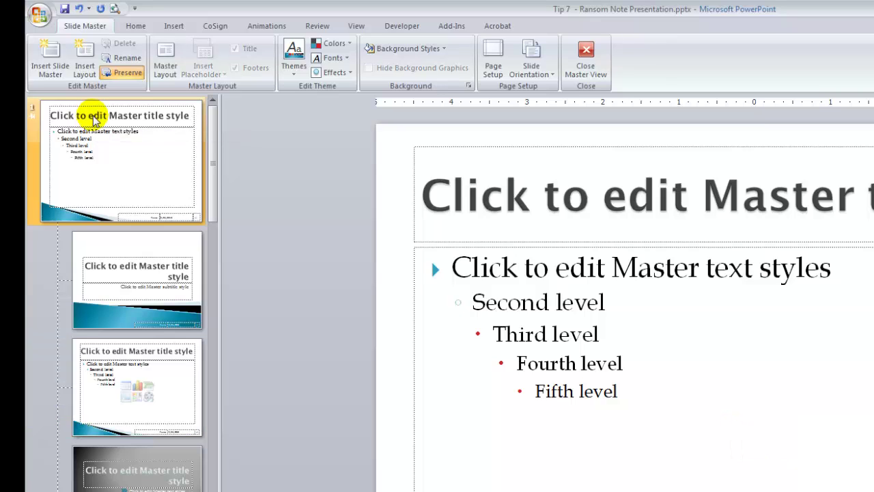
{"action": "mouse_move", "coordinate": [32, 120]}
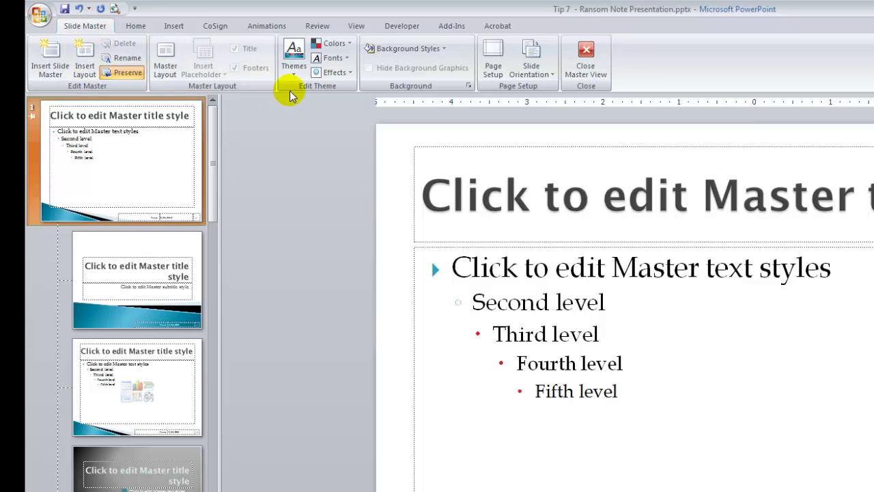
{"action": "left_click", "coordinate": [294, 68]}
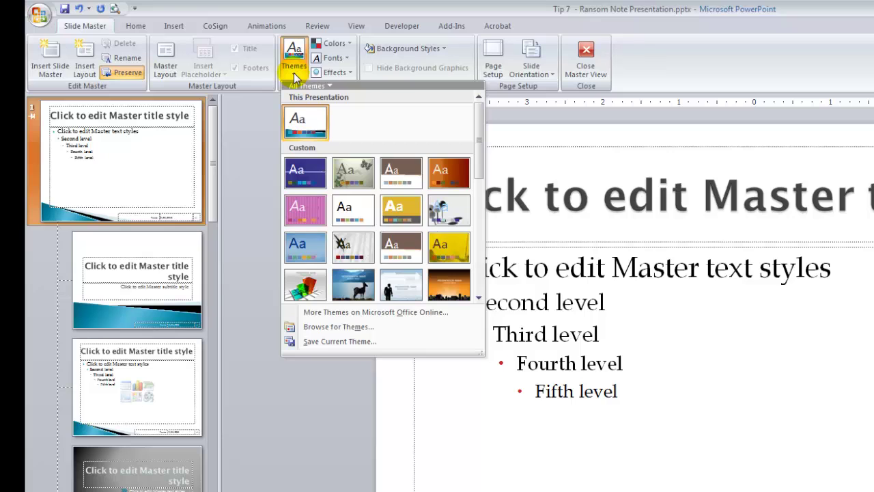
{"action": "left_click", "coordinate": [345, 59]}
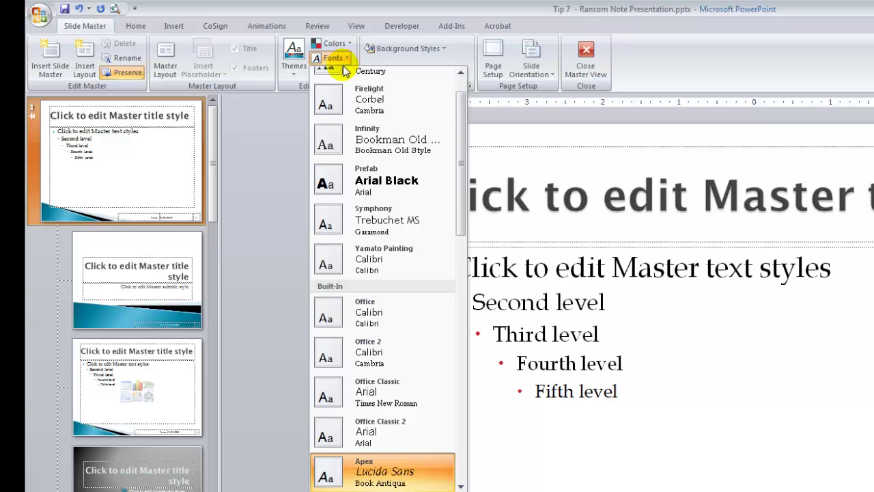
{"action": "left_click", "coordinate": [327, 184]}
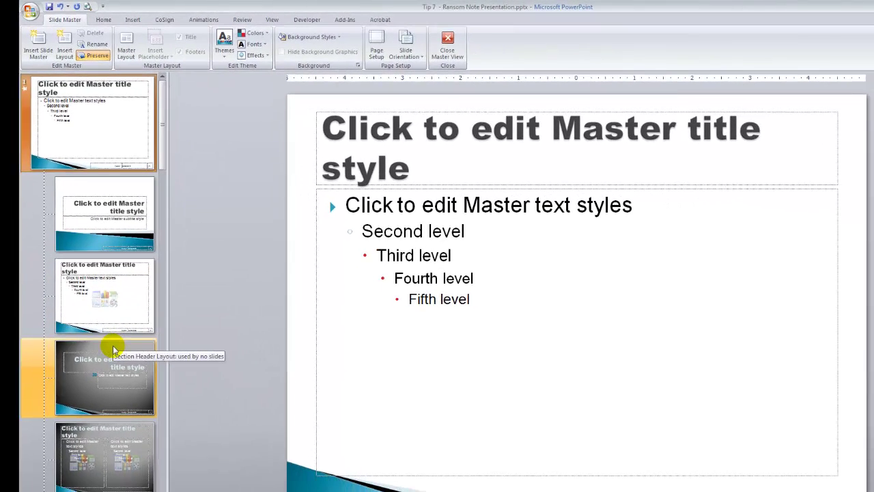
{"action": "left_click", "coordinate": [114, 350]}
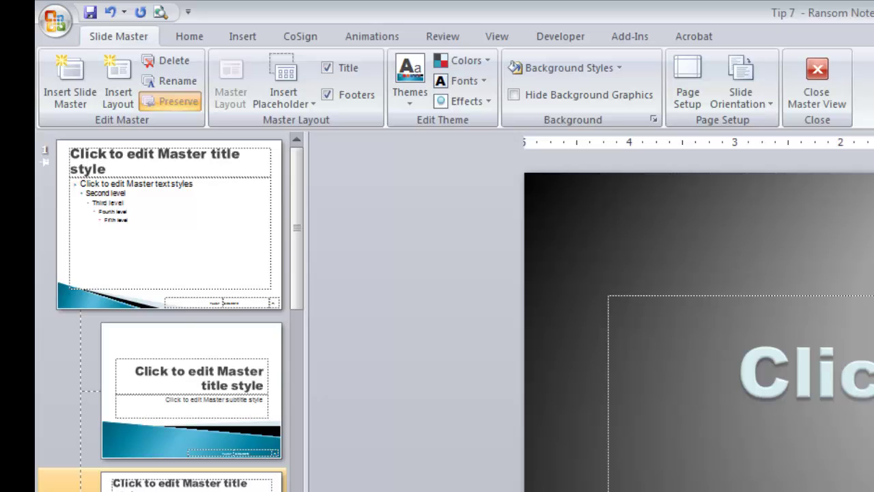
{"action": "left_click", "coordinate": [88, 147]}
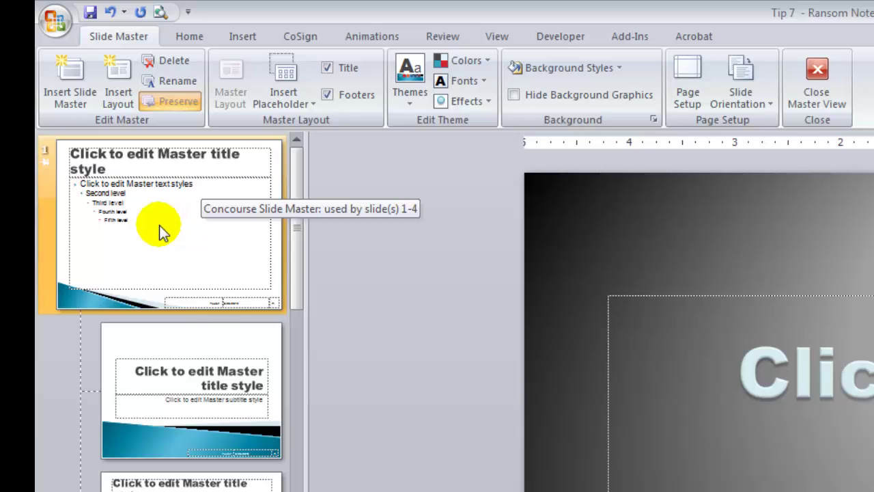
- Return to Normal view and verify slide 2's title is Arial Black 41 and its bullets Arial 27
{"action": "left_click", "coordinate": [820, 69]}
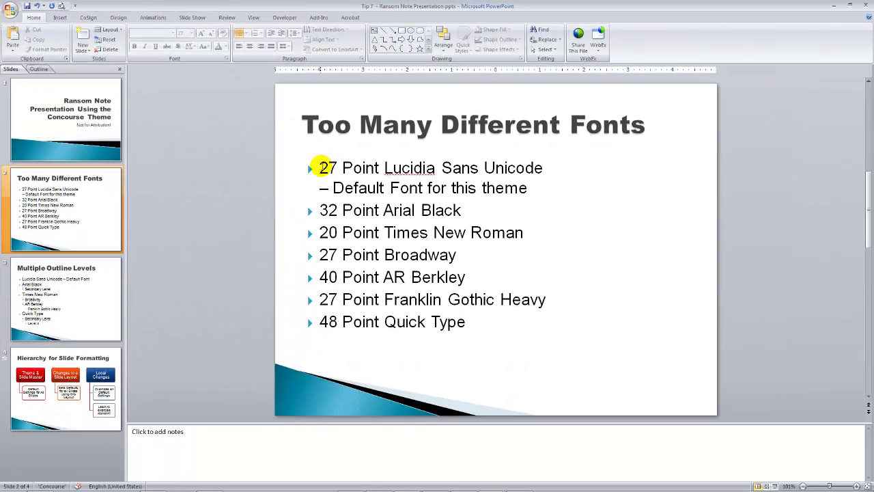
{"action": "left_click", "coordinate": [321, 167]}
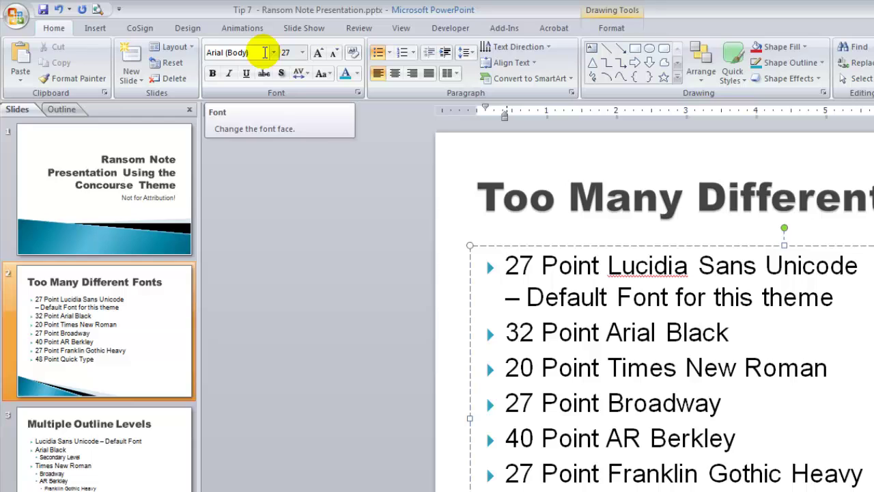
{"action": "left_click", "coordinate": [472, 189]}
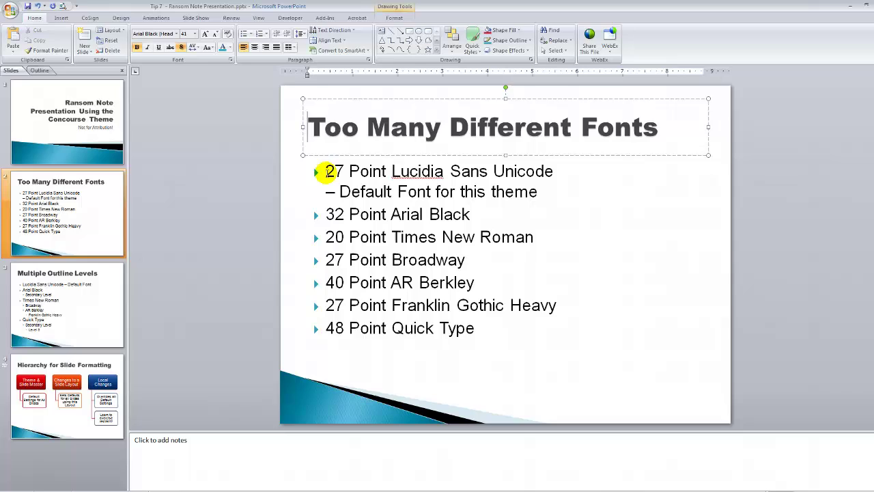
{"action": "left_click", "coordinate": [327, 171]}
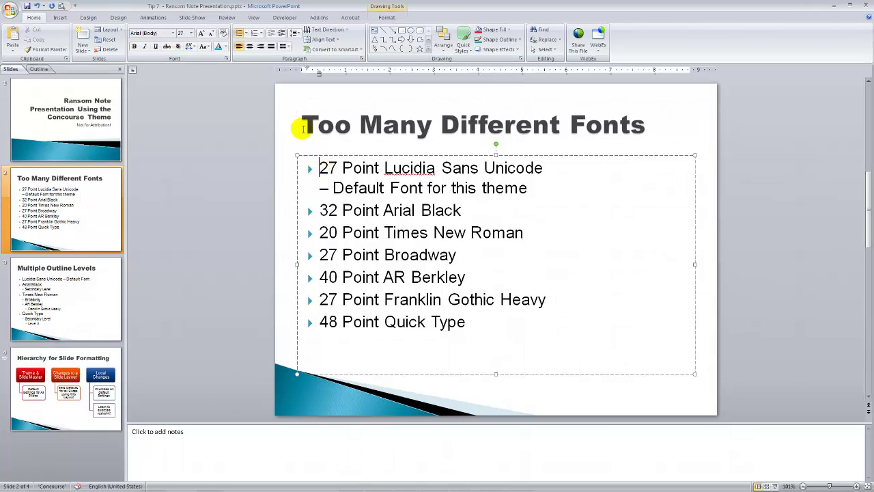
- Reopen Slide Master view and confirm master body text is Arial, 27 pt first level, 23 pt second level
{"action": "left_click", "coordinate": [254, 18]}
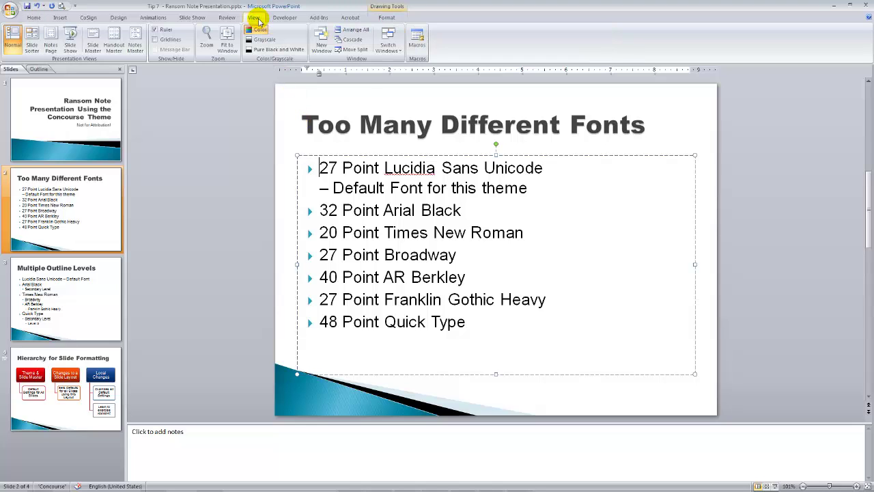
{"action": "left_click", "coordinate": [93, 41]}
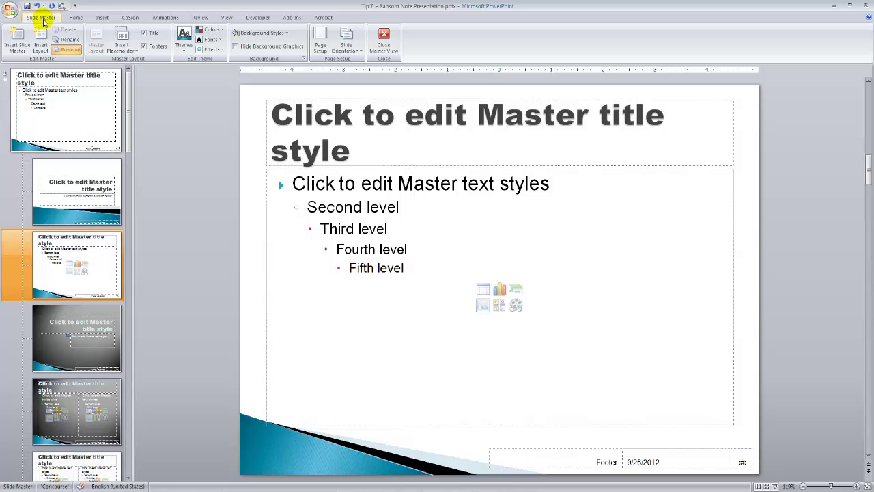
{"action": "left_click", "coordinate": [76, 19]}
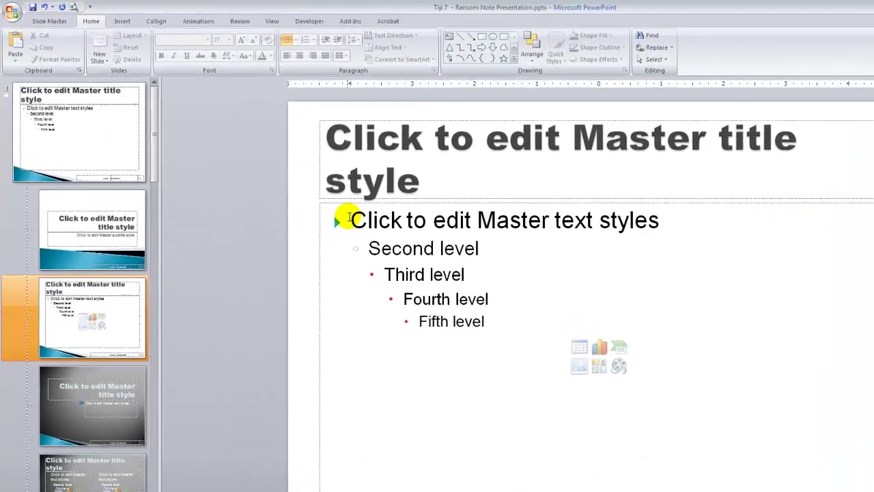
{"action": "left_click", "coordinate": [349, 218]}
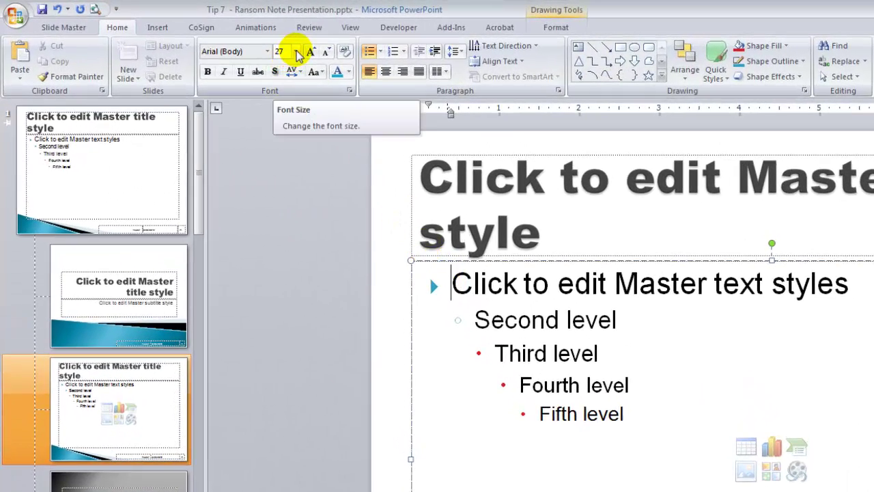
{"action": "left_click", "coordinate": [480, 319]}
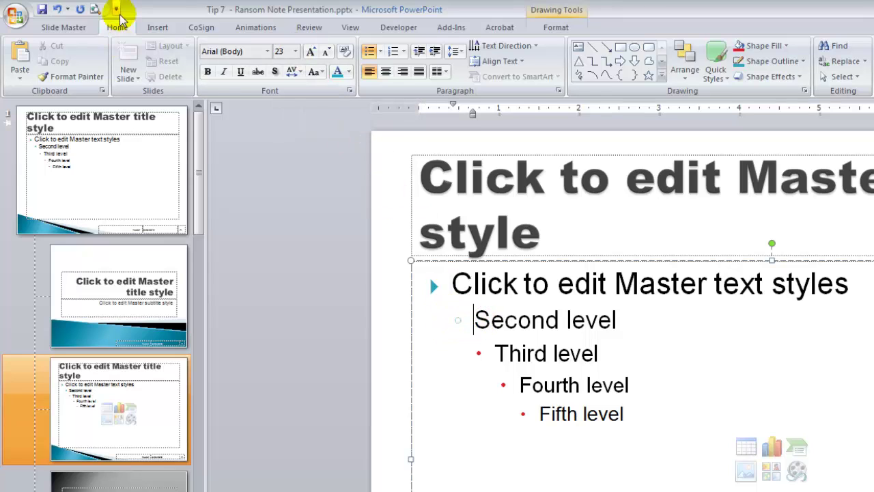
{"action": "left_click", "coordinate": [73, 30]}
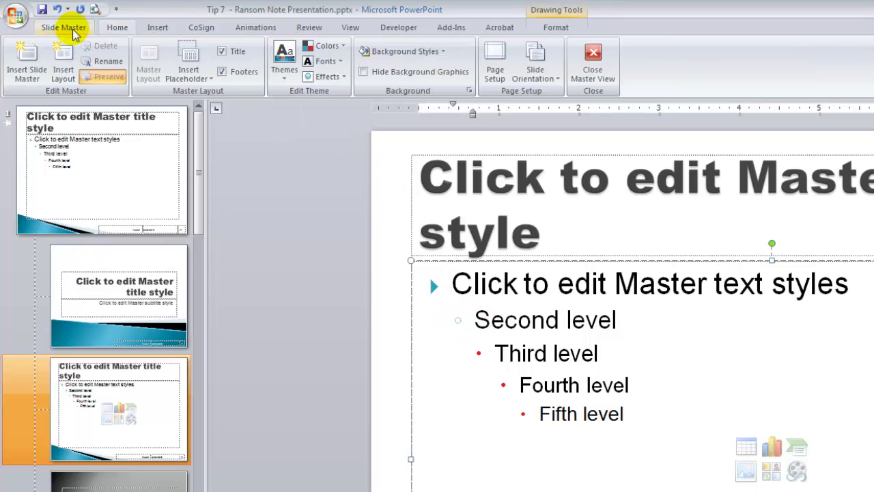
- Leave master view on slide 1, then switch to the PowerPoint Tips.pptx presentation
{"action": "left_click", "coordinate": [605, 76]}
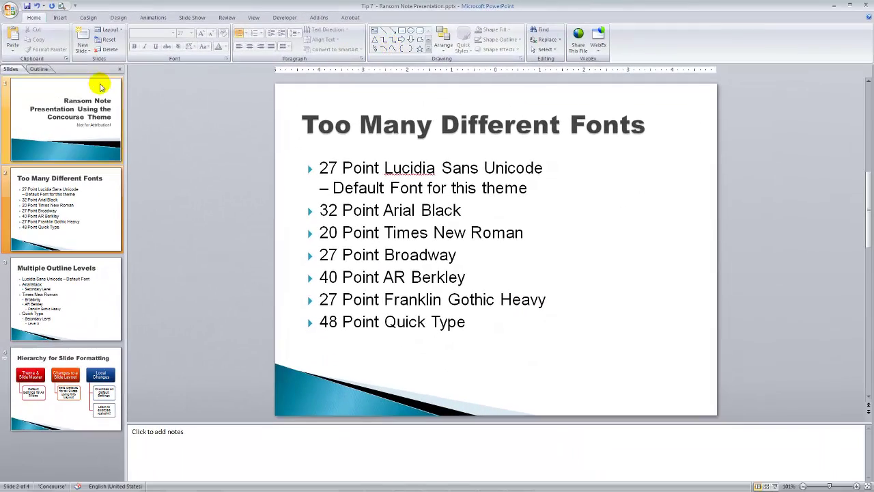
{"action": "left_click", "coordinate": [30, 95]}
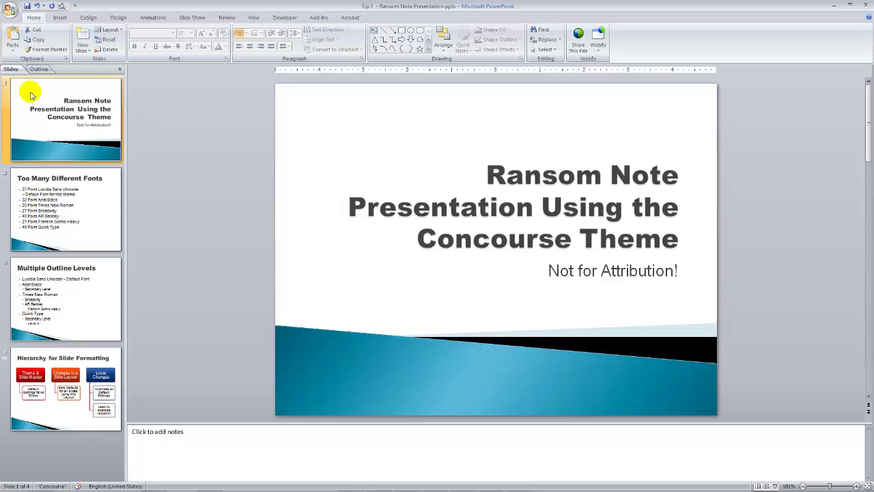
{"action": "key", "text": "ctrl+w"}
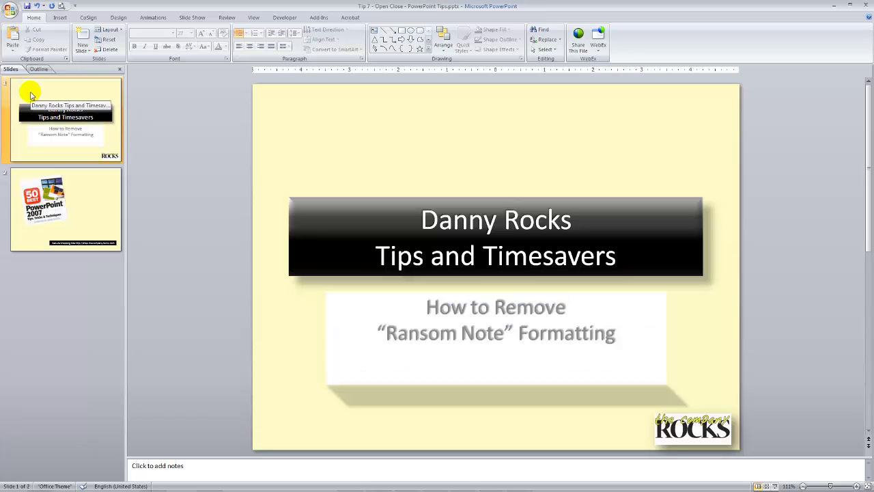
- Display slide 2, the '50 Best PowerPoint 2007 Tips, Tricks & Techniques' book cover
{"action": "left_click", "coordinate": [81, 189]}
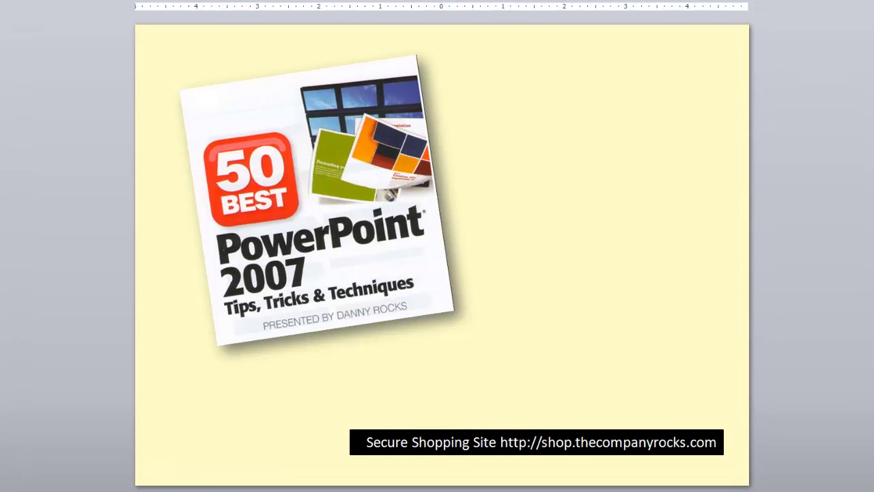